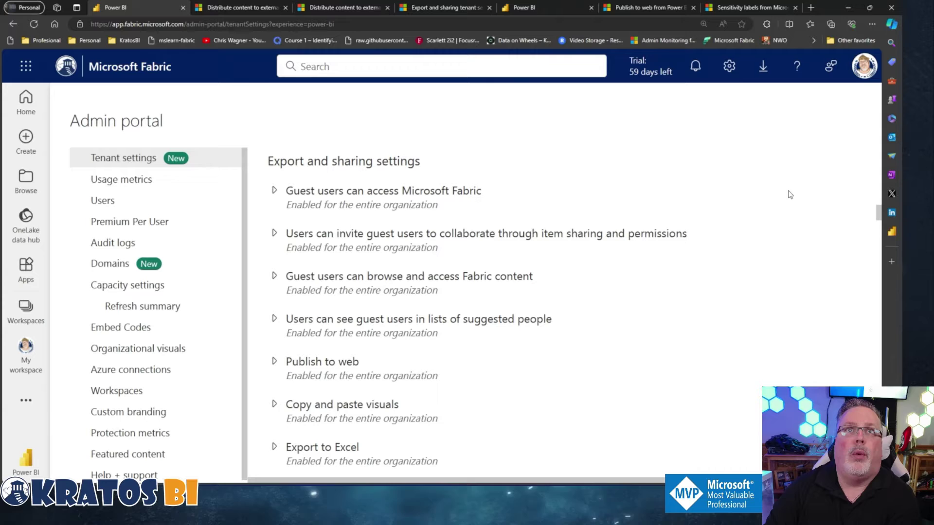
Step: Review the guest access setting's details and the external guest users Learn article, leaving it enabled organization-wide
left_click(272, 193)
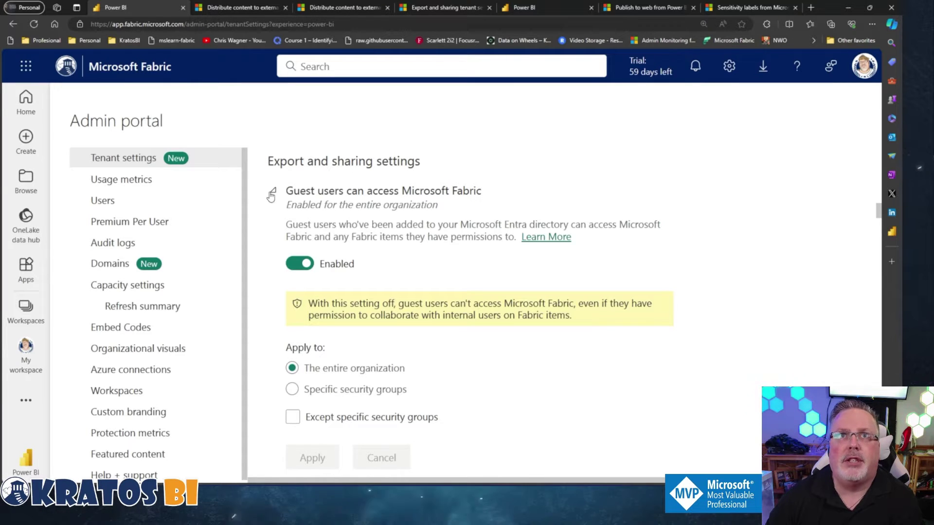
left_click(239, 8)
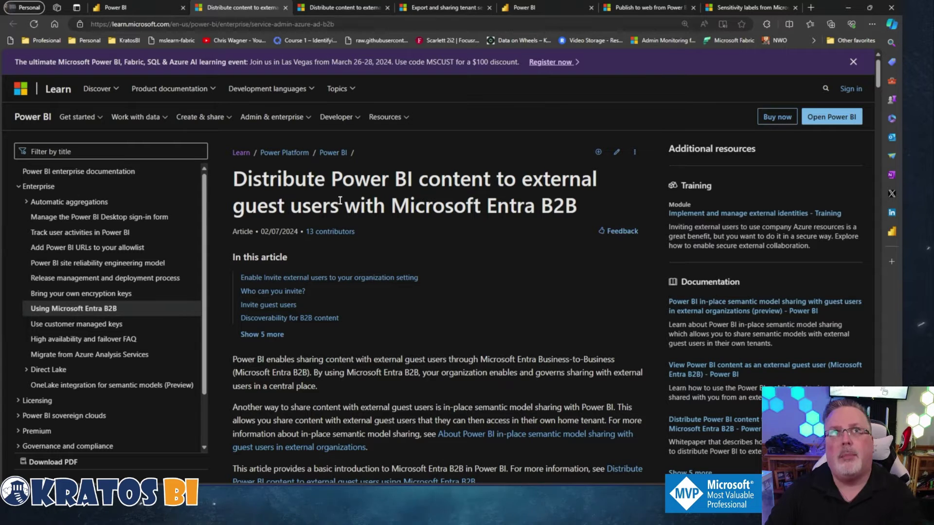
left_click(130, 7)
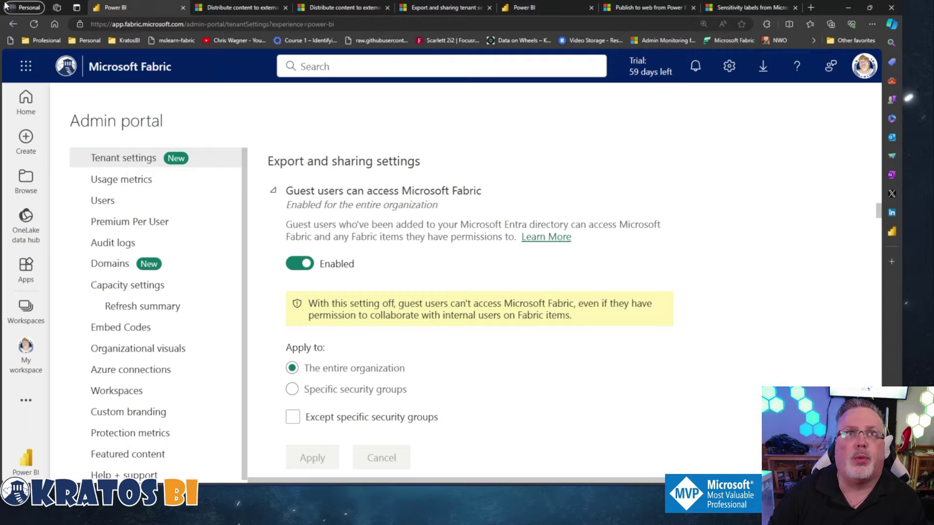
Step: Collapse guest access and expand 'Users can invite guest users to collaborate through item sharing and permissions'
left_click(274, 196)
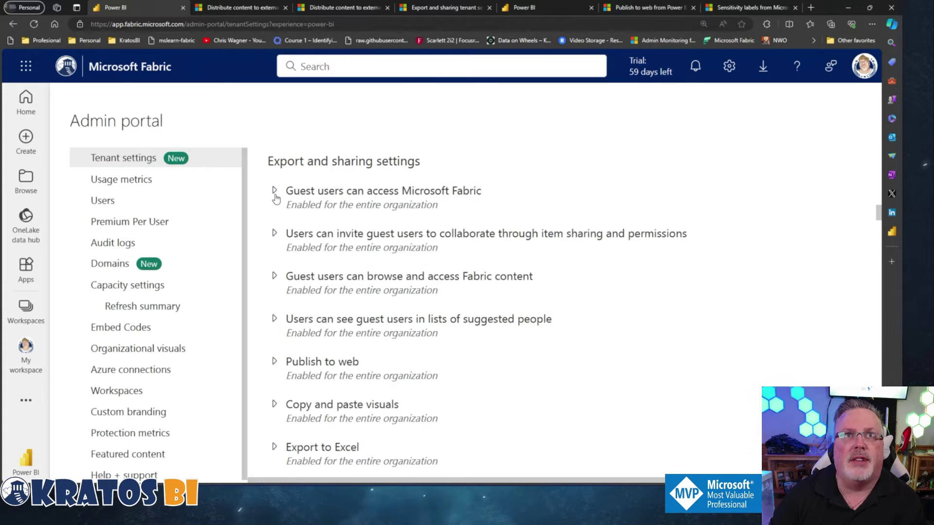
left_click(271, 237)
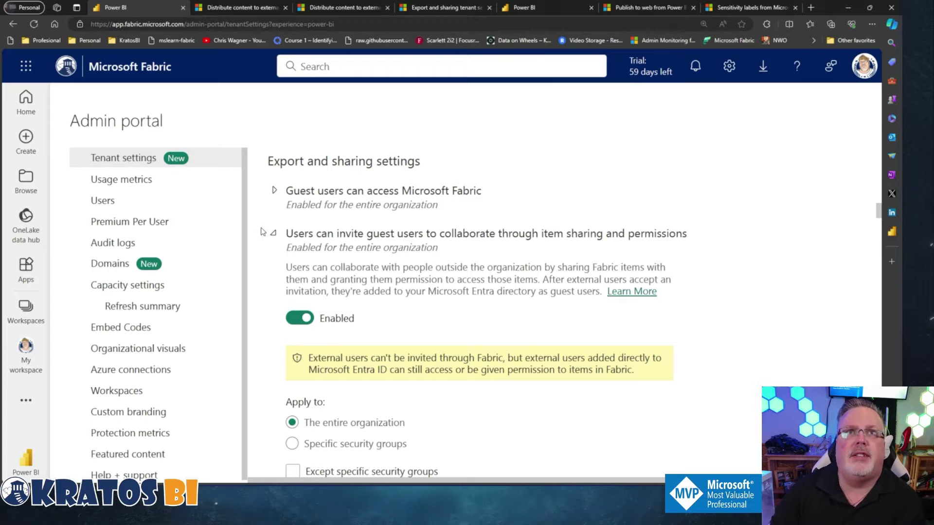
scroll(262, 234, "down", 1)
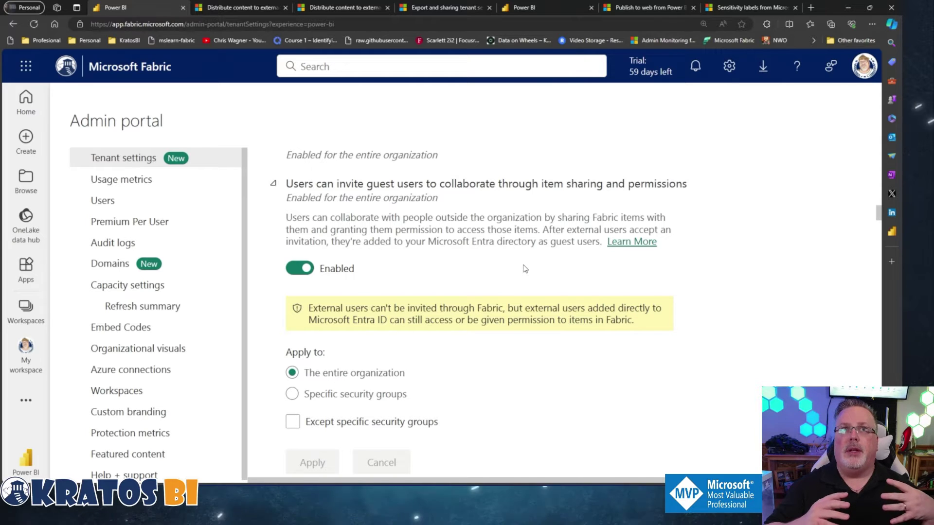
Step: Read the Entra B2B guest users documentation, then return to the Fabric admin portal
left_click(242, 8)
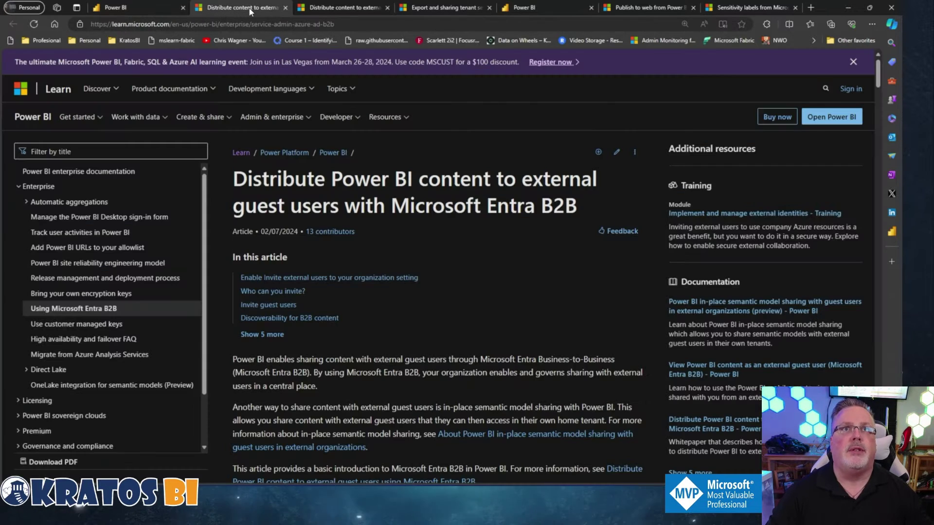
left_click(144, 10)
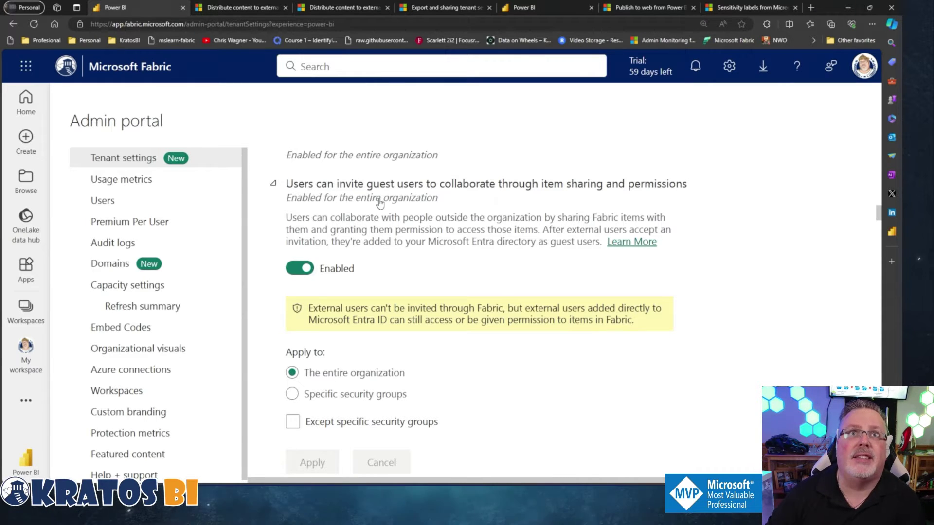
Step: Show 'Guest users can browse and access Fabric content' details and check both external guest users article tabs
left_click(275, 184)
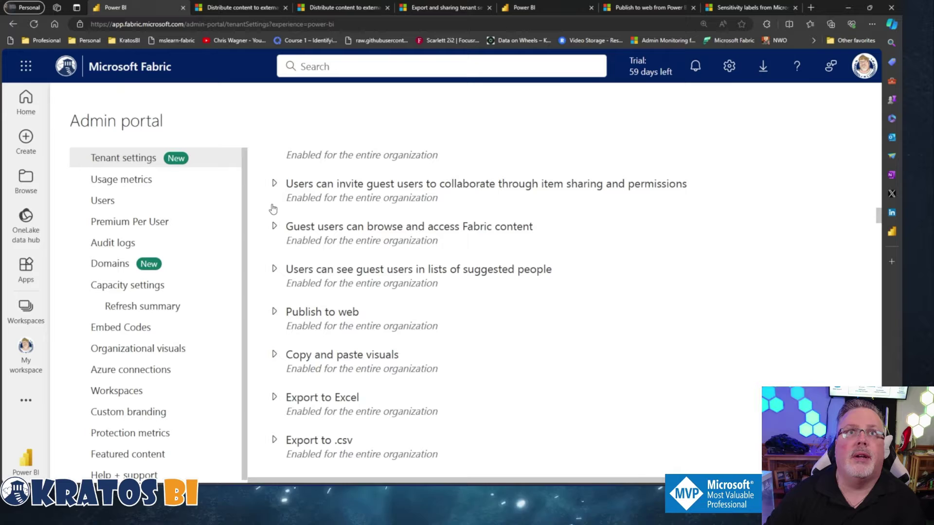
left_click(268, 226)
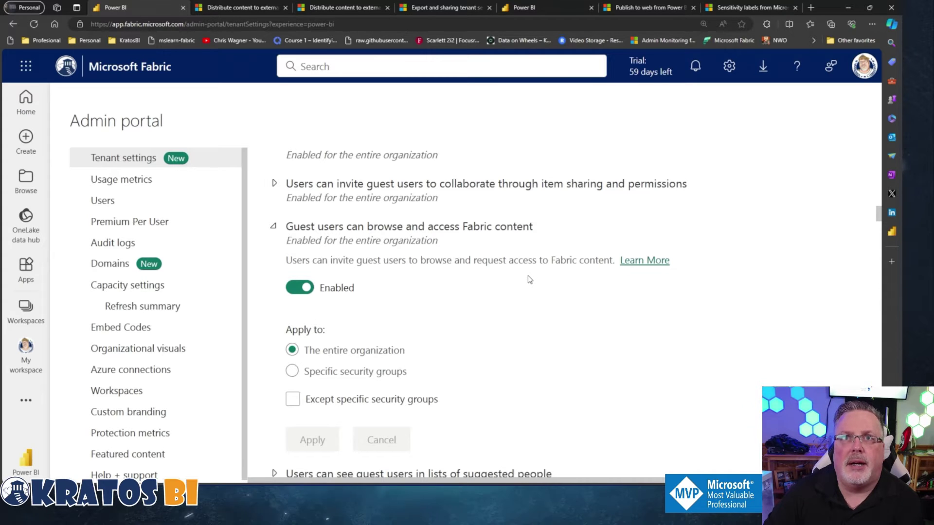
left_click(248, 8)
left_click(336, 9)
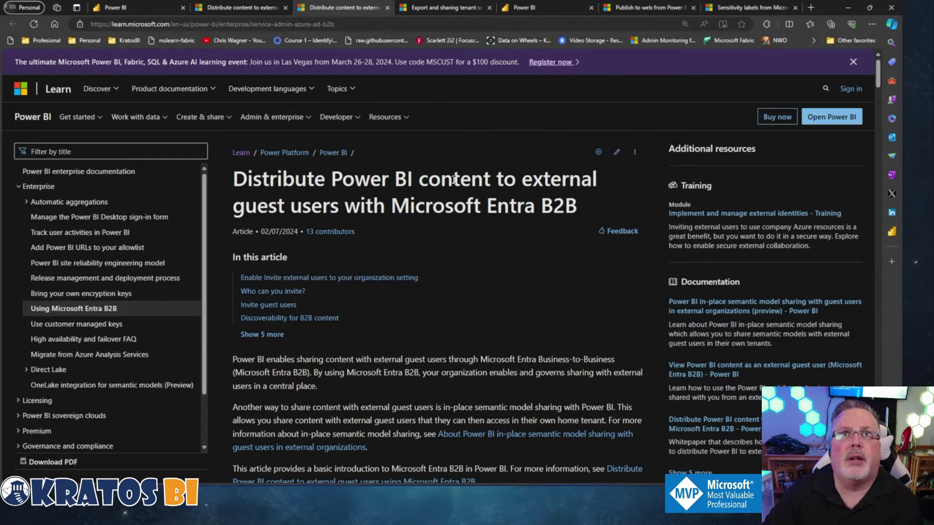
left_click(139, 10)
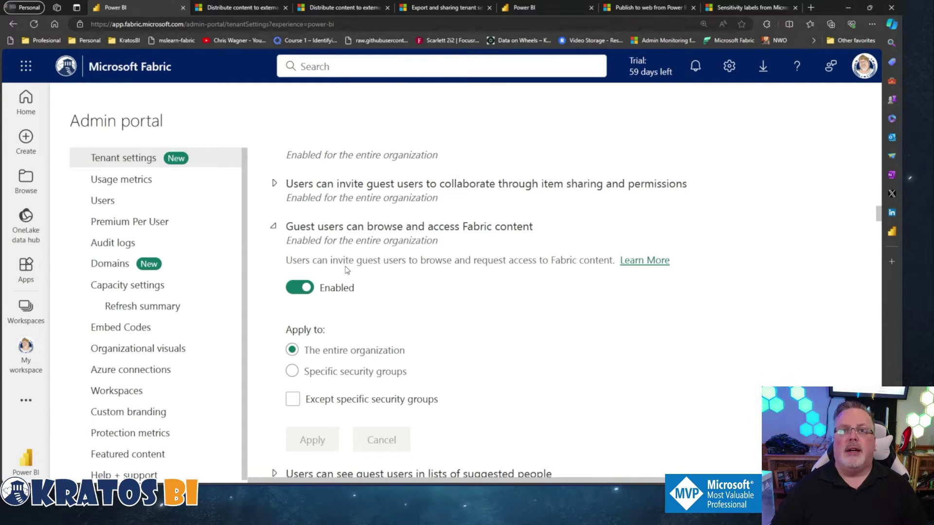
Step: Expand 'Users can see guest users in lists of suggested people' and review its options
left_click(270, 229)
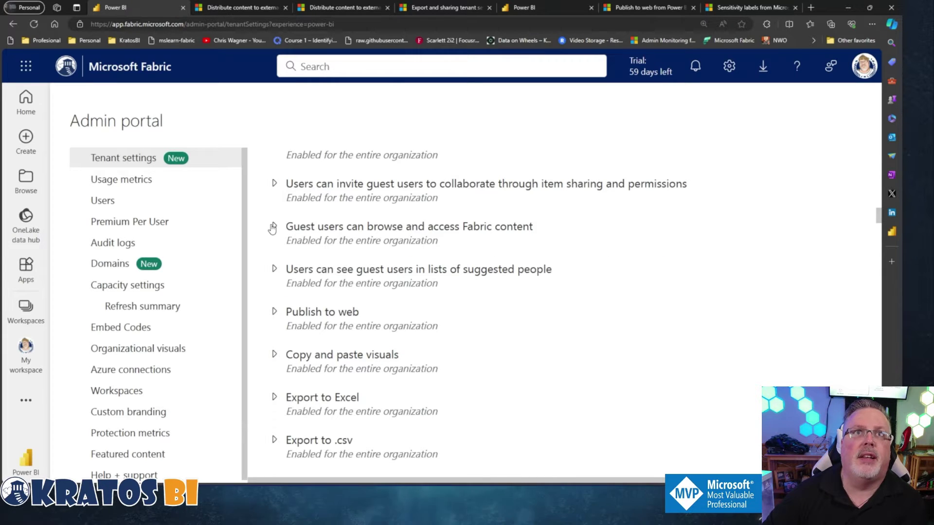
left_click(274, 272)
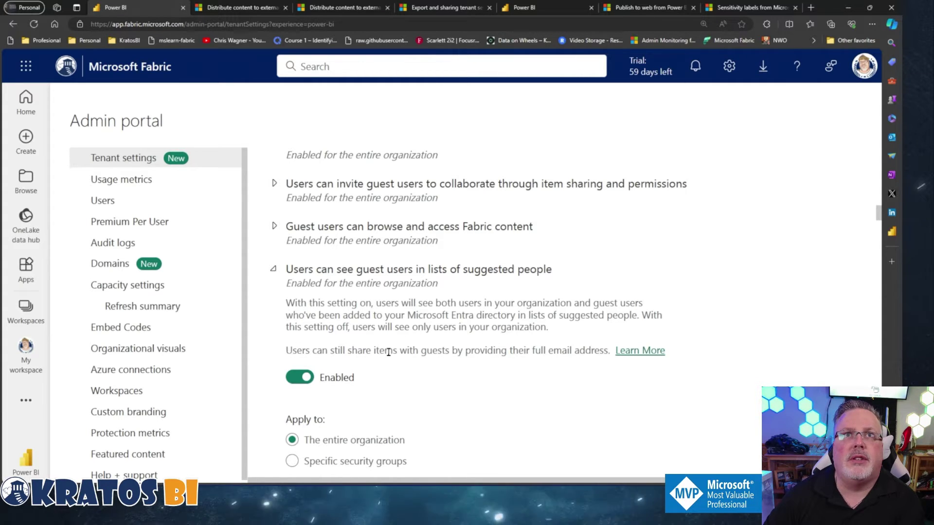
scroll(447, 331, "down", 1)
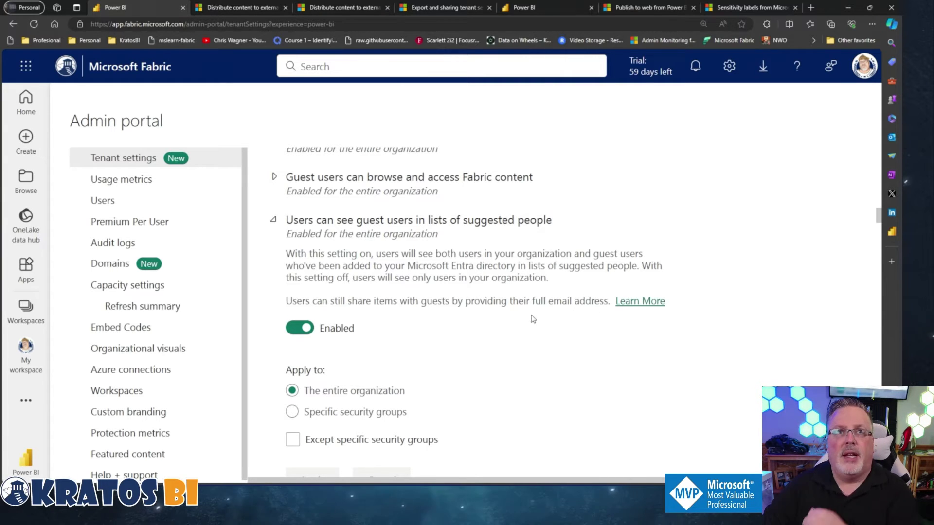
scroll(455, 319, "up", 2)
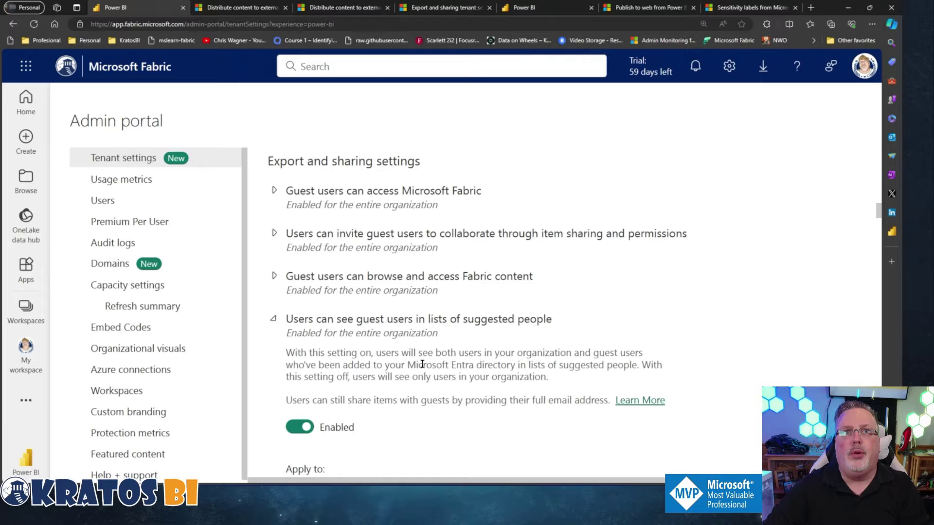
scroll(415, 336, "down", 1)
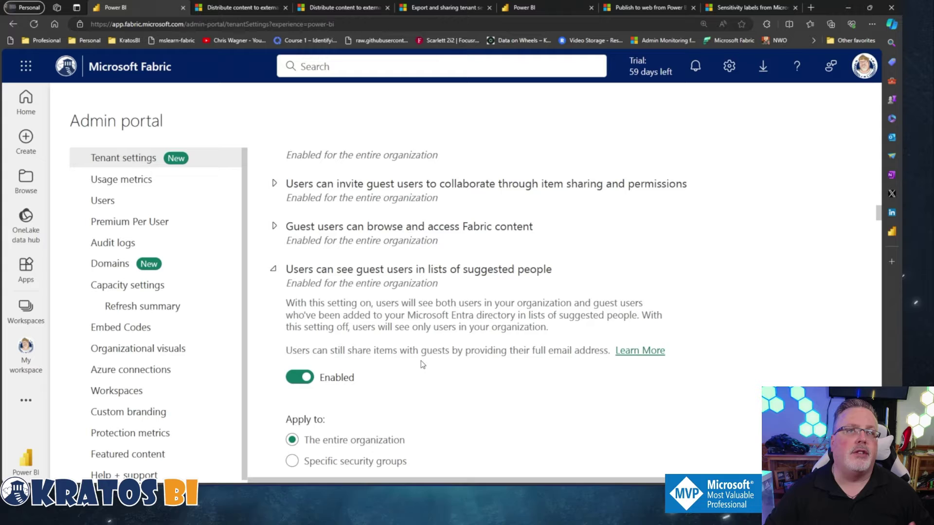
scroll(421, 364, "down", 1)
scroll(384, 365, "down", 1)
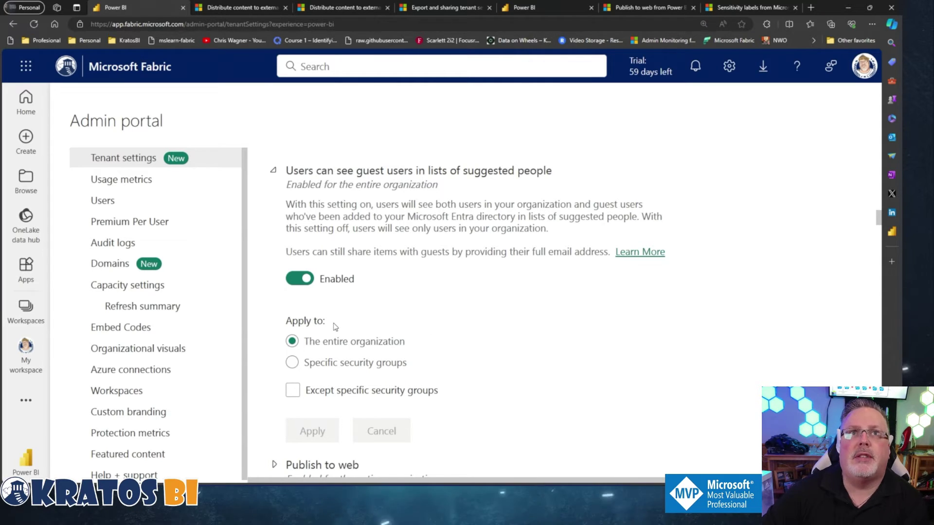
left_click(274, 171)
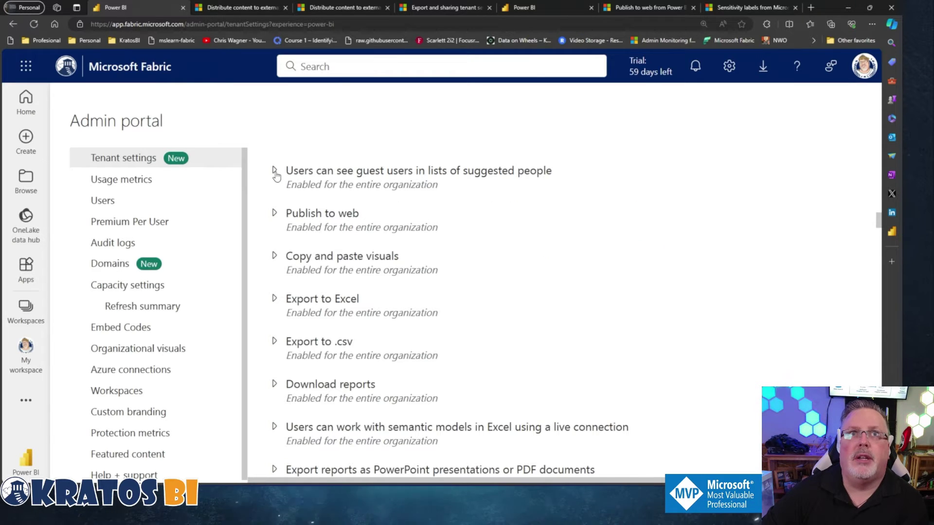
left_click(275, 171)
scroll(391, 304, "up", 3)
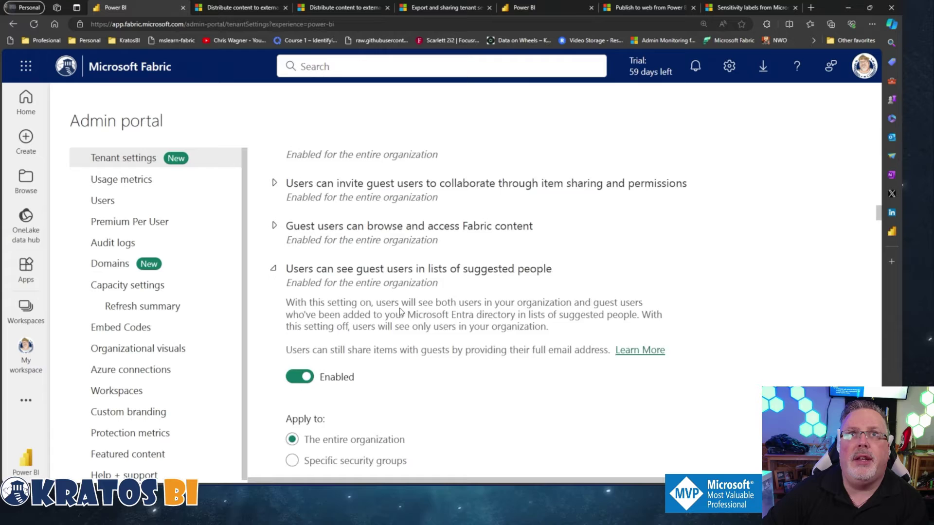
scroll(413, 334, "down", 1)
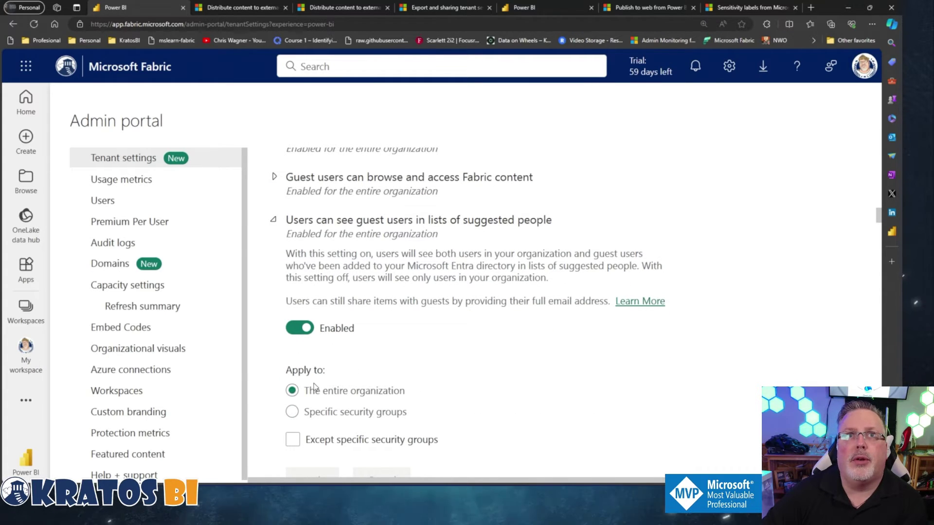
Step: Try Specific security groups, revert to The entire organization, and cancel the unapplied change
left_click(293, 411)
scroll(324, 391, "down", 2)
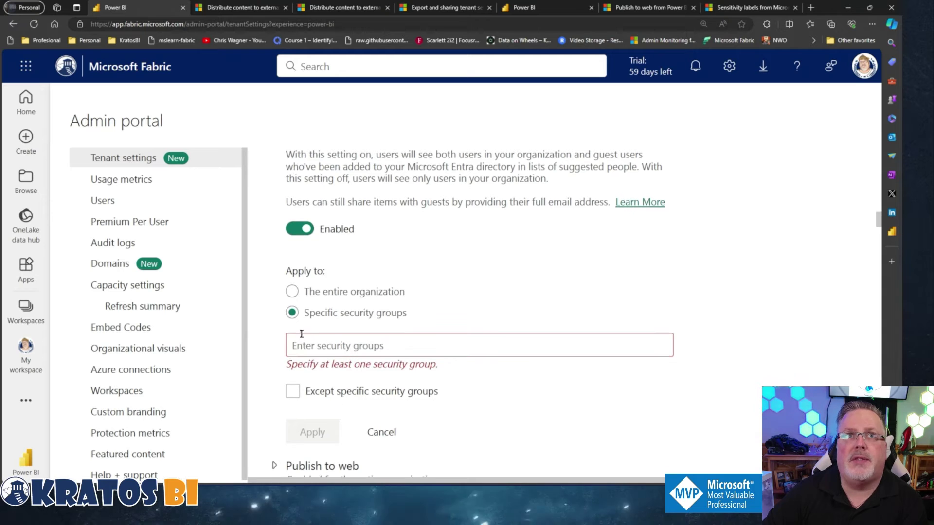
left_click(292, 291)
left_click(392, 387)
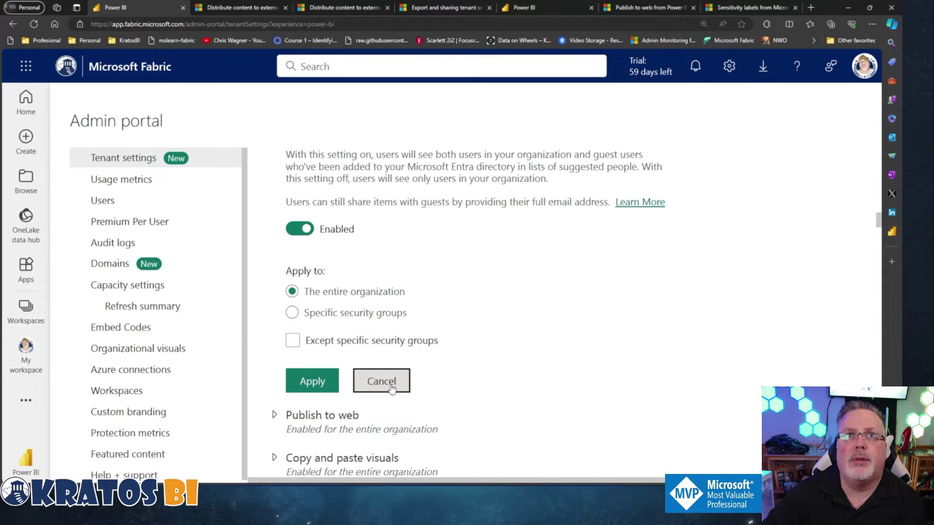
scroll(384, 399, "up", 3)
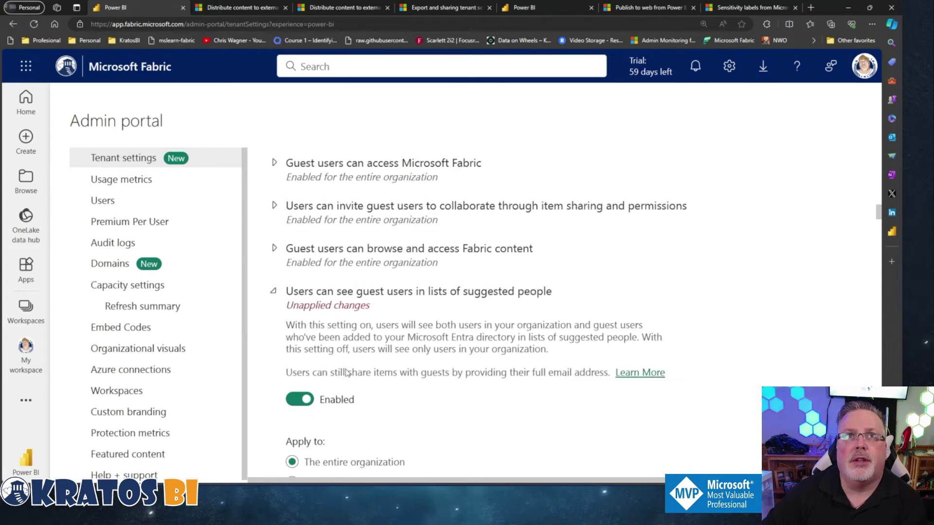
scroll(379, 412, "down", 2)
left_click(380, 428)
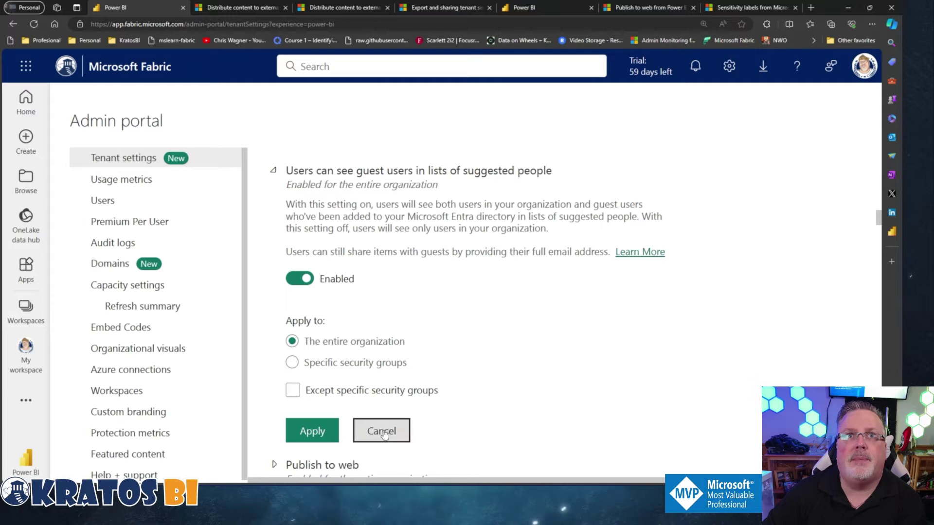
left_click(274, 174)
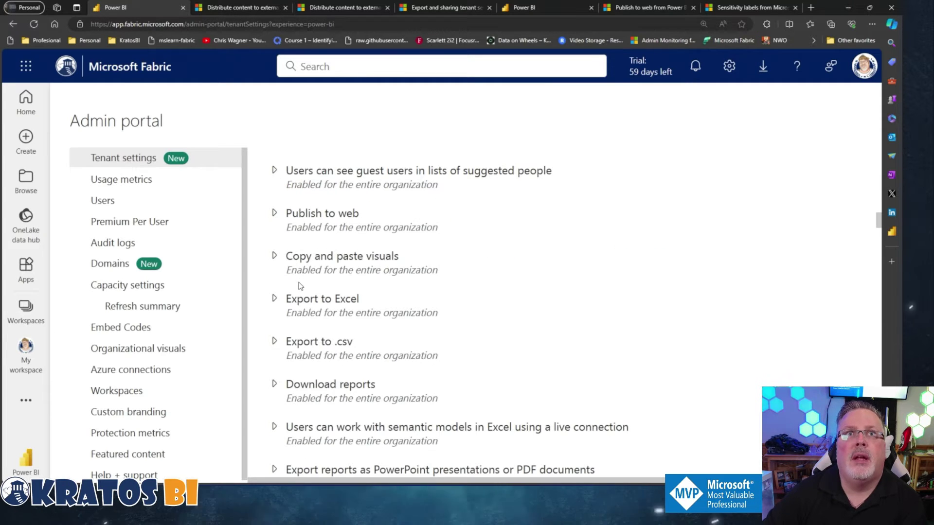
Step: Expand Publish to web's details and read its section in the Export and sharing tenant settings article
scroll(301, 291, "up", 5)
scroll(301, 305, "down", 3)
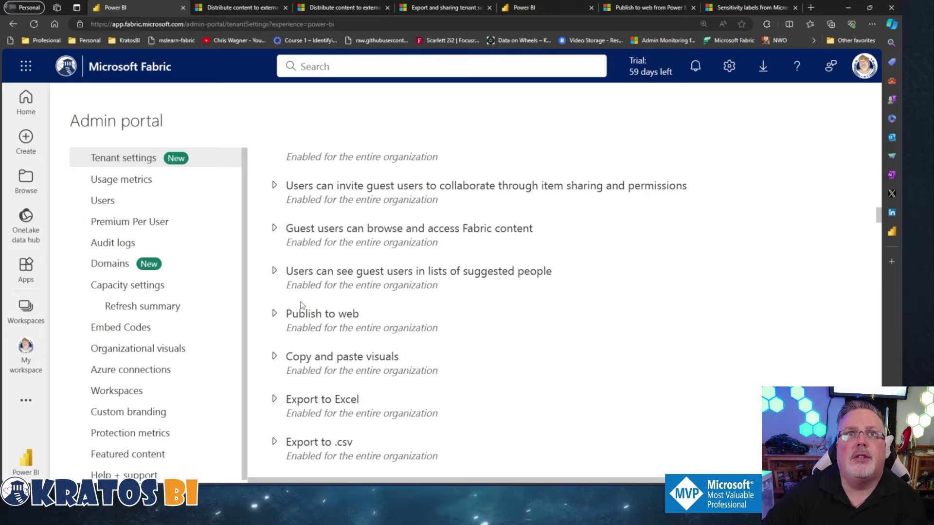
left_click(275, 315)
scroll(277, 317, "down", 2)
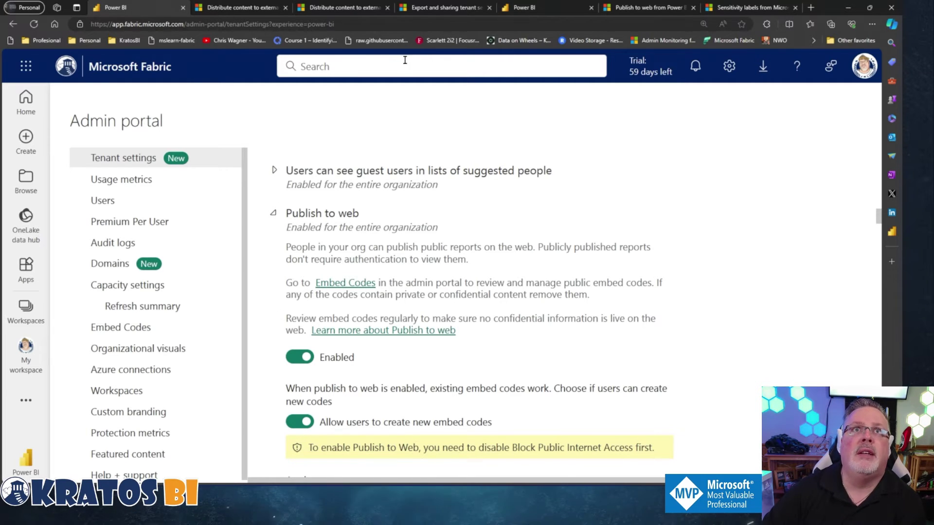
left_click(436, 9)
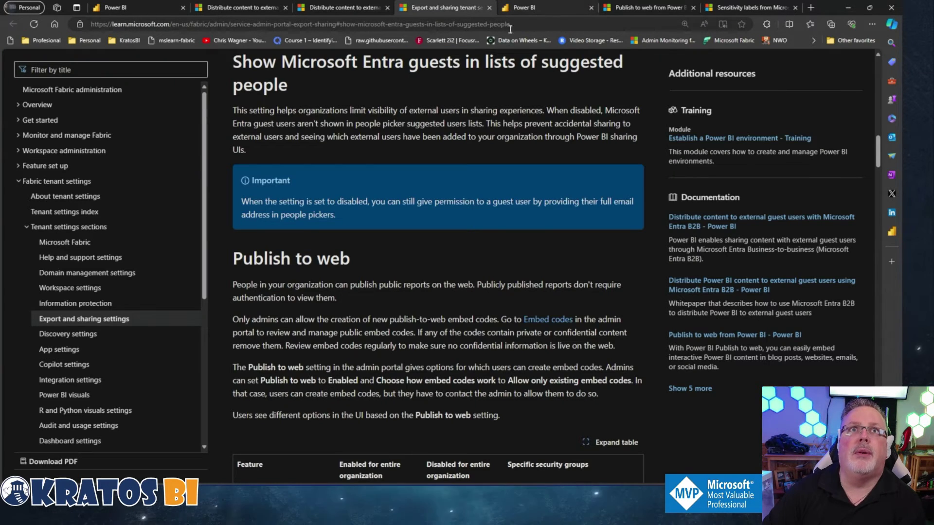
scroll(270, 329, "down", 4)
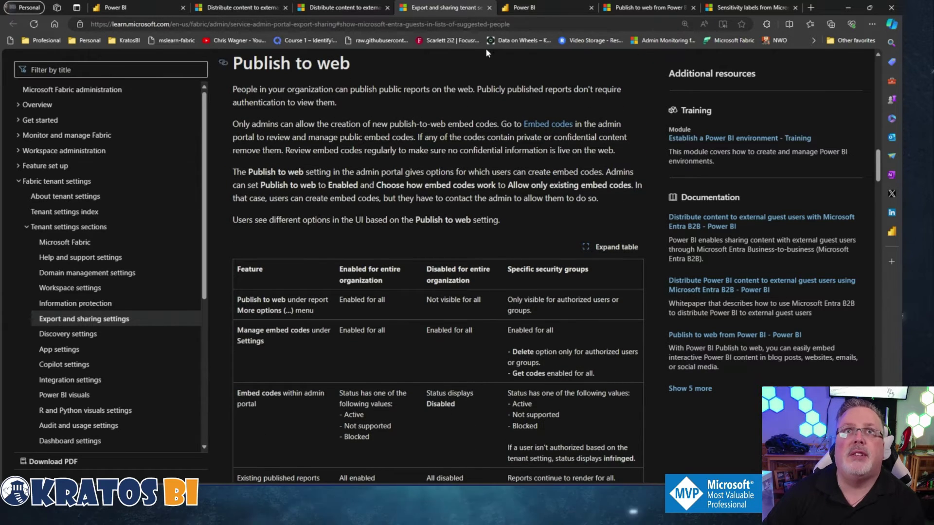
Step: Browse the Embed Codes list of published-to-web reports, such as Disney Stories and NLG Demo
left_click(541, 6)
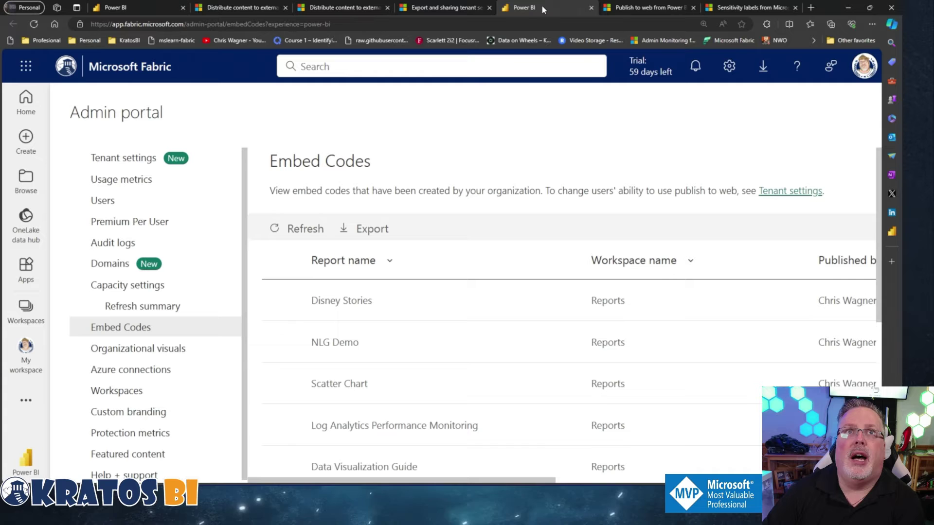
scroll(403, 221, "down", 4)
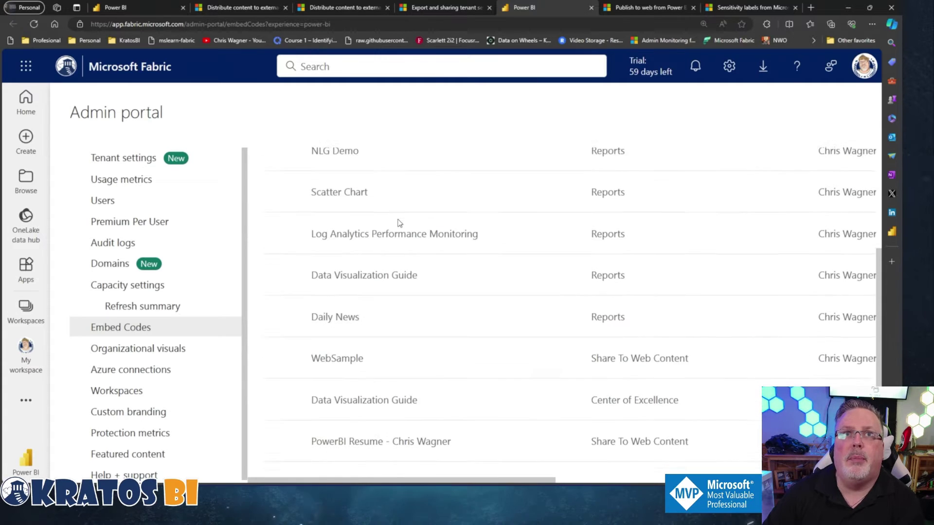
scroll(398, 222, "down", 2)
scroll(427, 231, "up", 6)
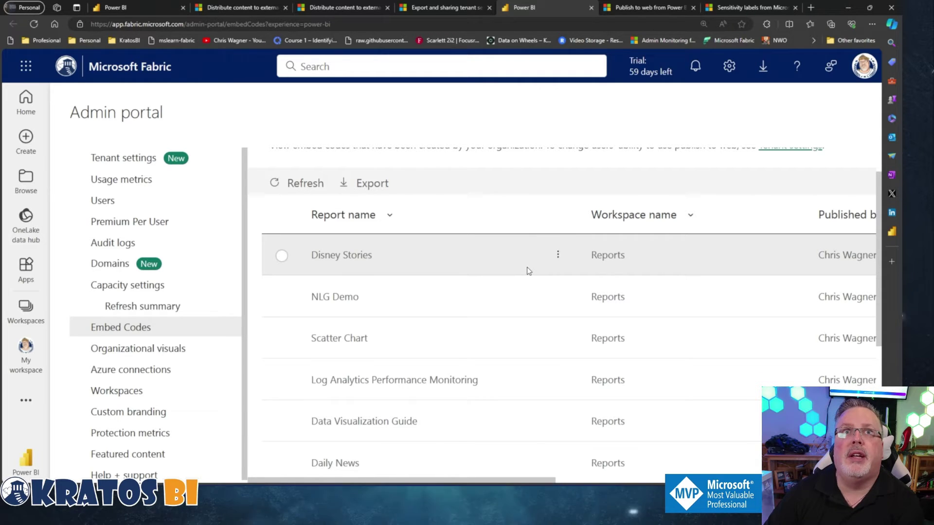
scroll(515, 265, "down", 1)
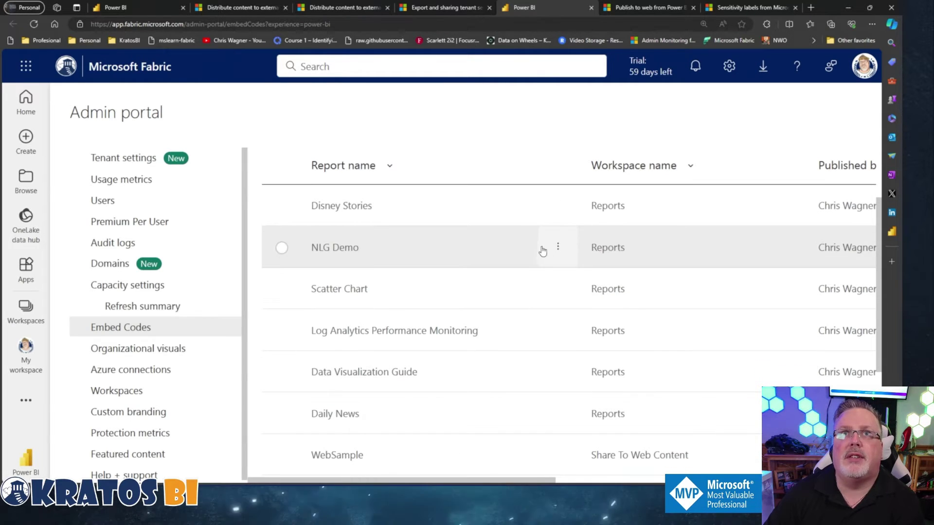
scroll(540, 252, "down", 1)
scroll(530, 250, "up", 2)
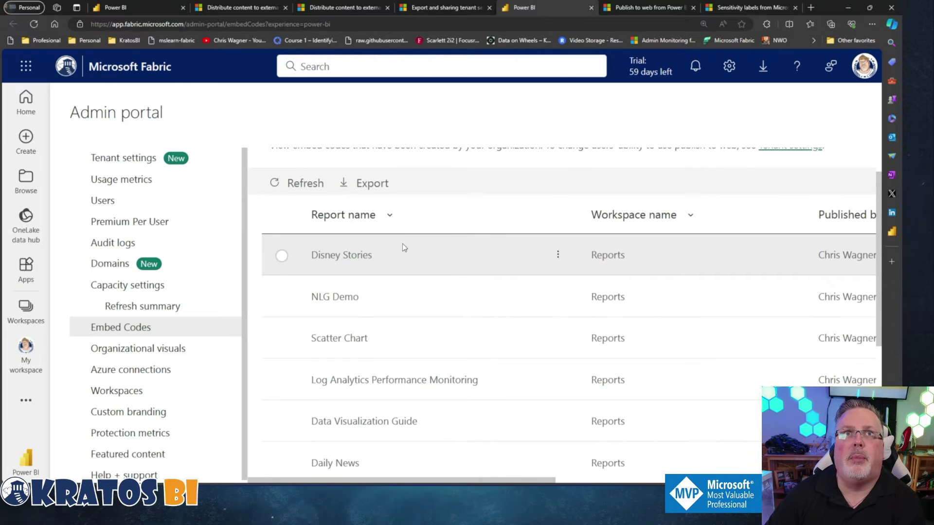
scroll(569, 269, "down", 4)
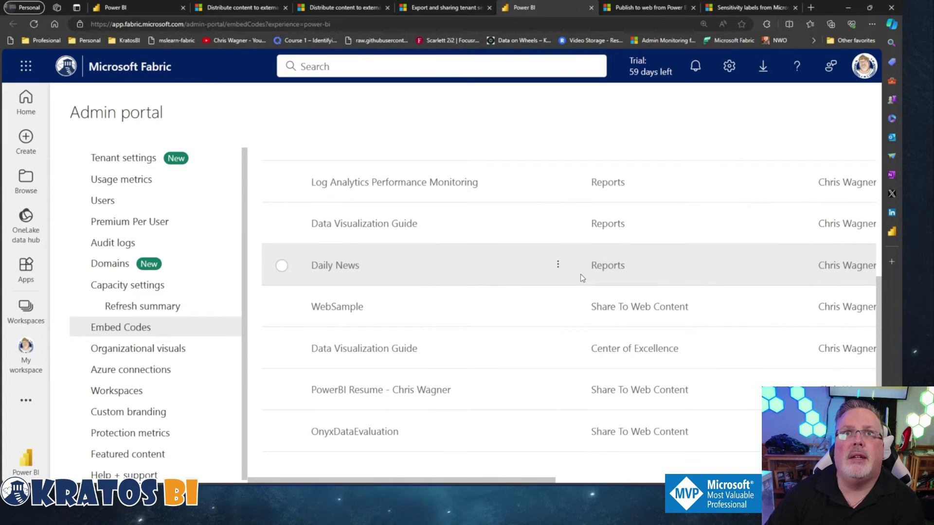
scroll(541, 258, "down", 1)
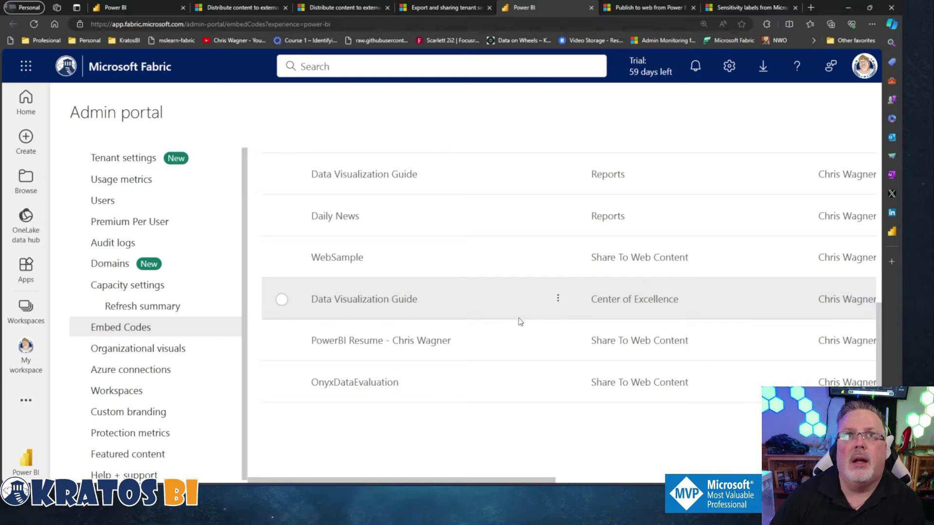
scroll(518, 329, "up", 1)
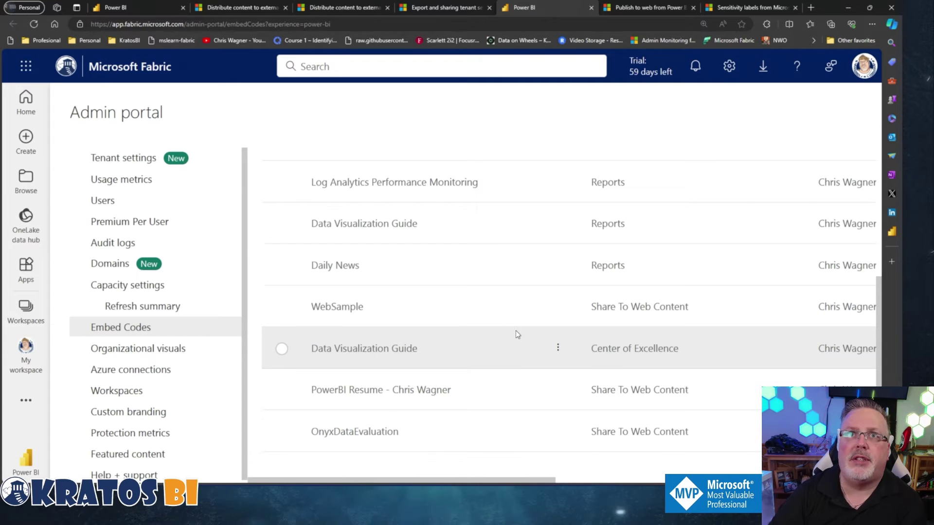
scroll(509, 336, "up", 4)
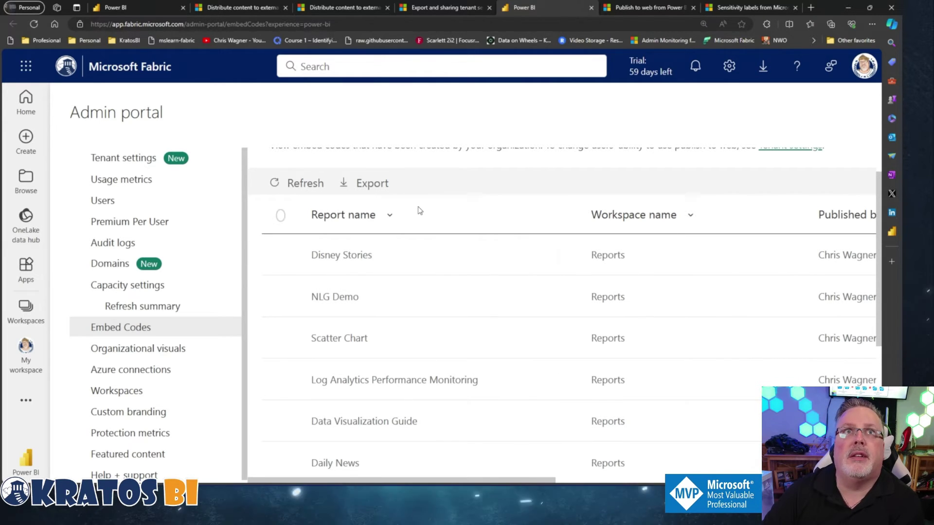
Step: Back in Tenant settings, collapse Publish to web and expand Copy and paste visuals, enabled organization-wide
left_click(131, 9)
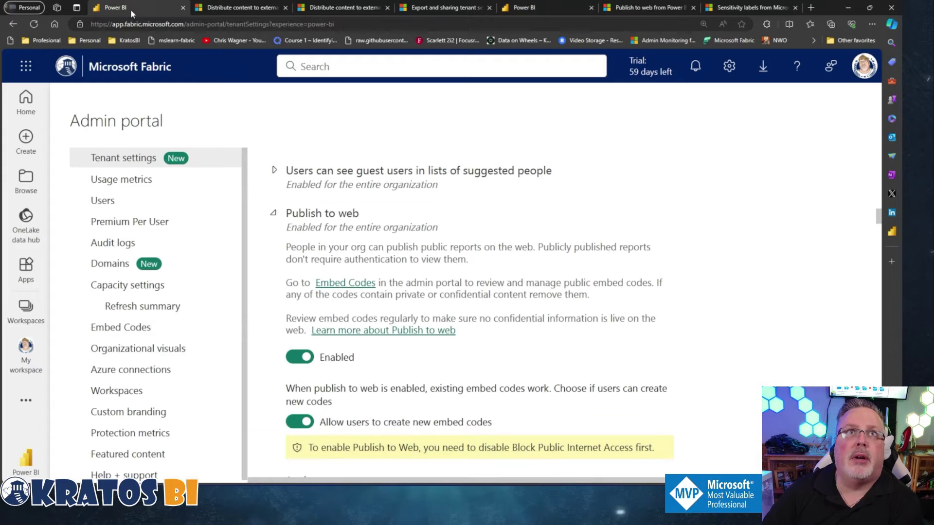
left_click(275, 214)
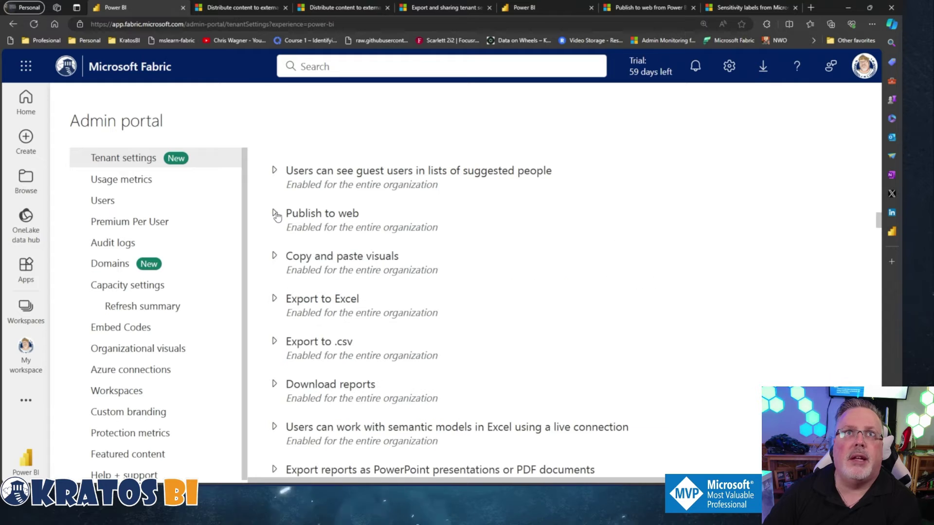
left_click(274, 257)
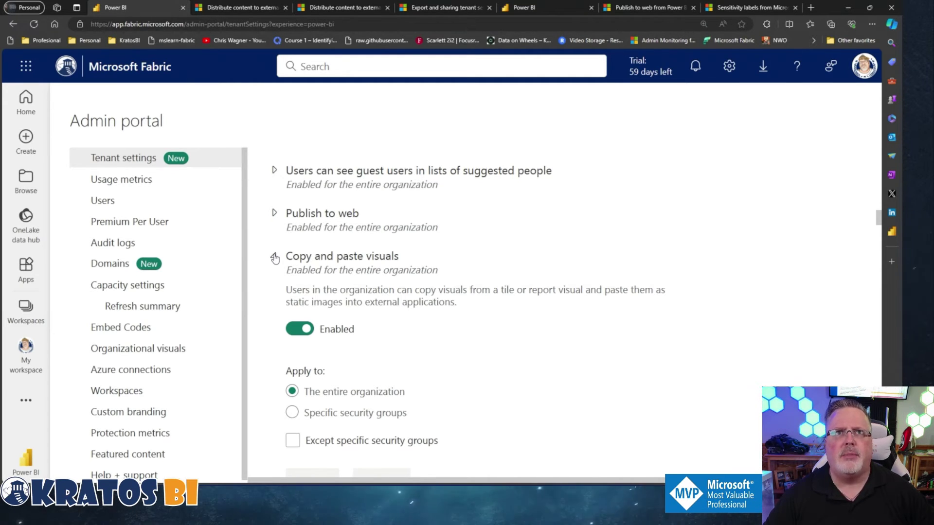
scroll(272, 259, "down", 1)
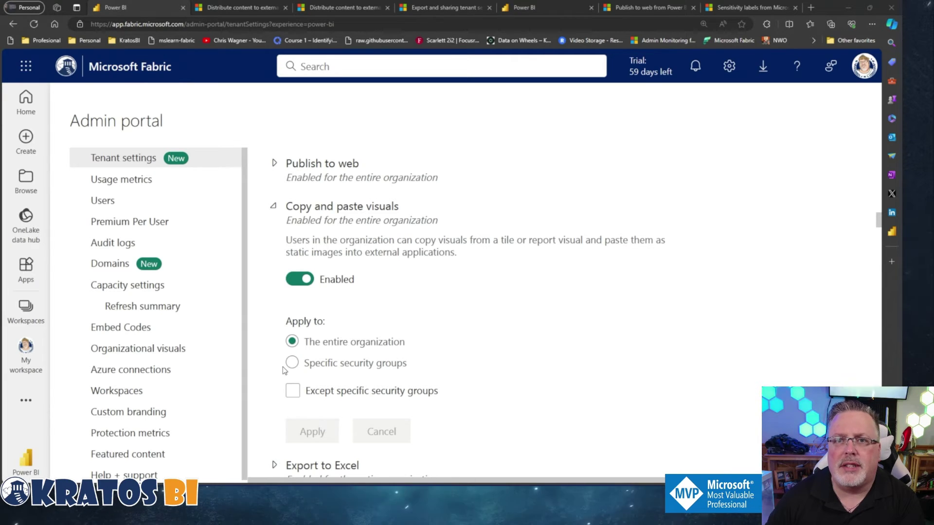
Step: Collapse Copy and paste visuals and expand Export to Excel, enabled for the entire organization
left_click(274, 208)
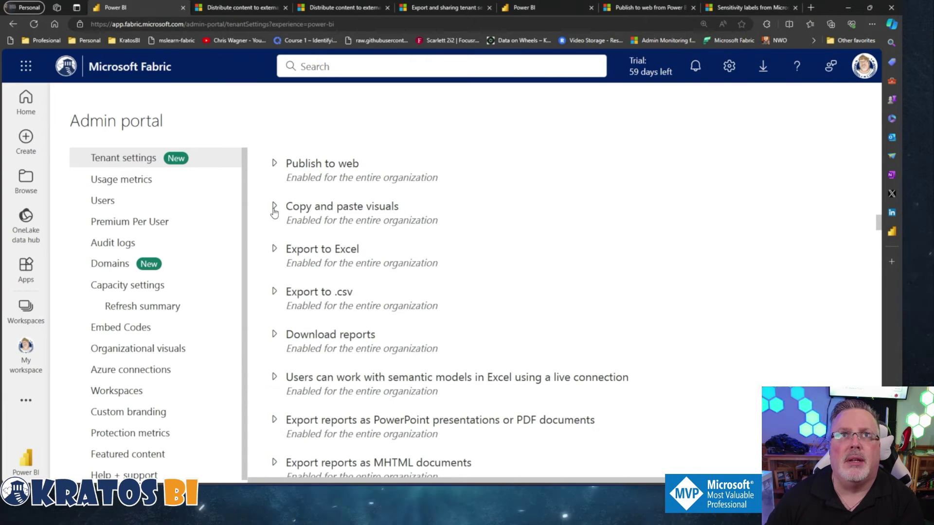
left_click(275, 249)
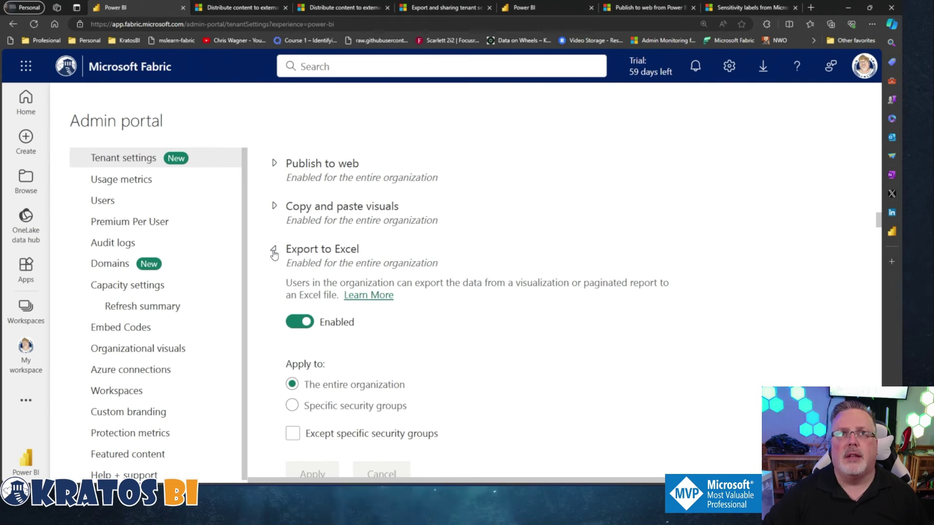
Step: Confirm Export to .csv is enabled organization-wide, then view the 'Publish to web from Power BI' article
left_click(274, 252)
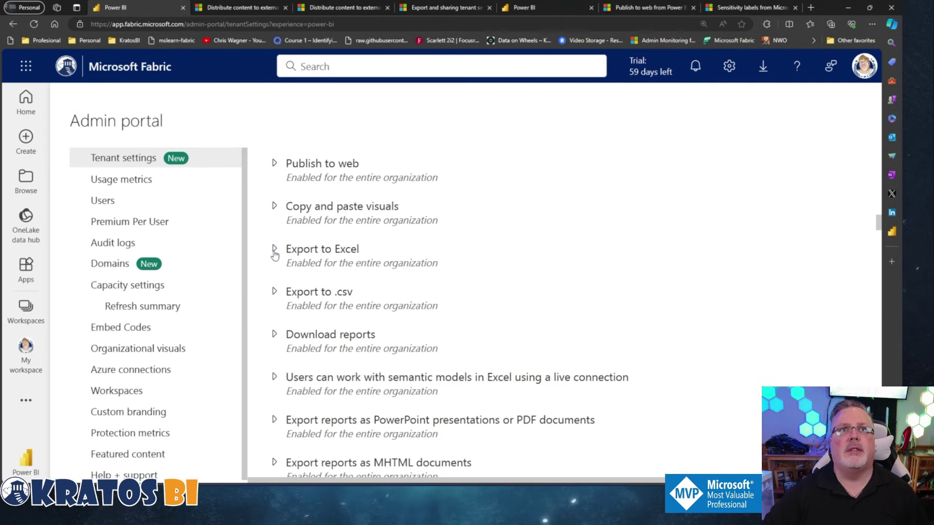
left_click(273, 294)
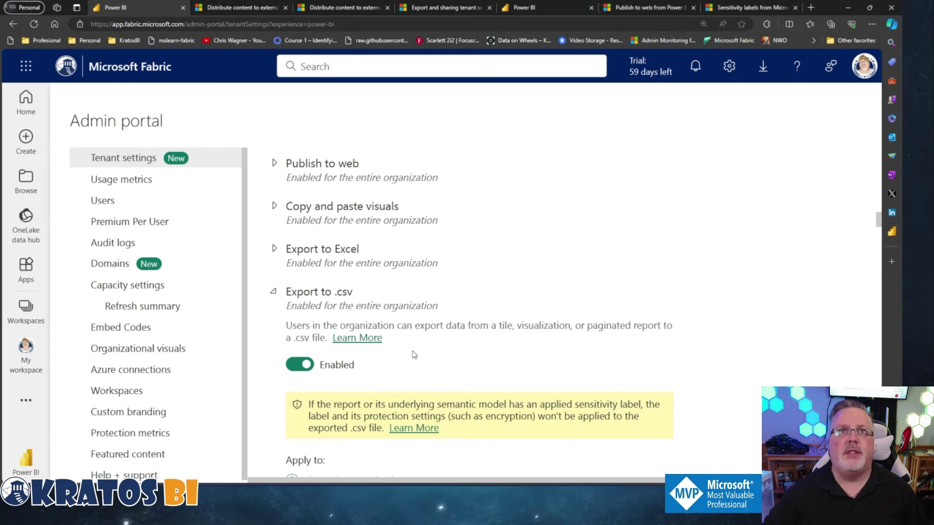
scroll(411, 350, "down", 1)
scroll(369, 350, "down", 3)
scroll(370, 353, "up", 2)
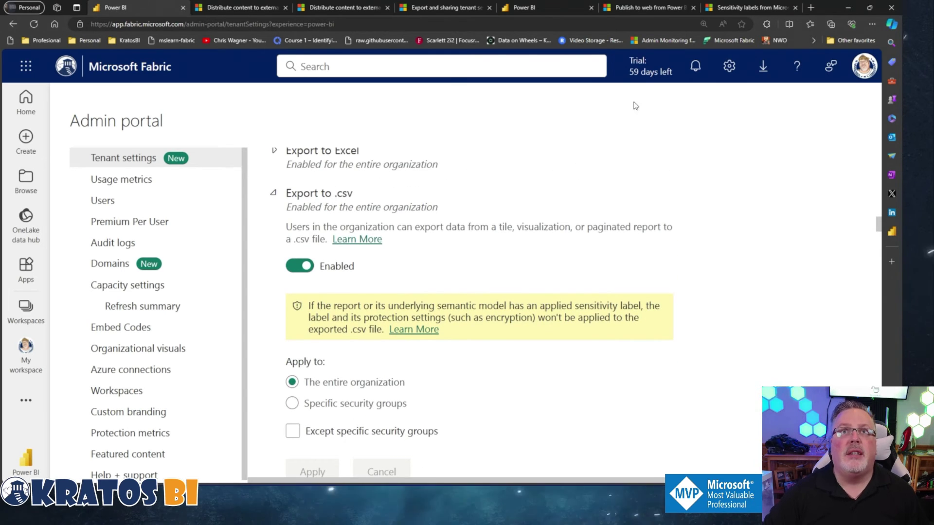
left_click(660, 8)
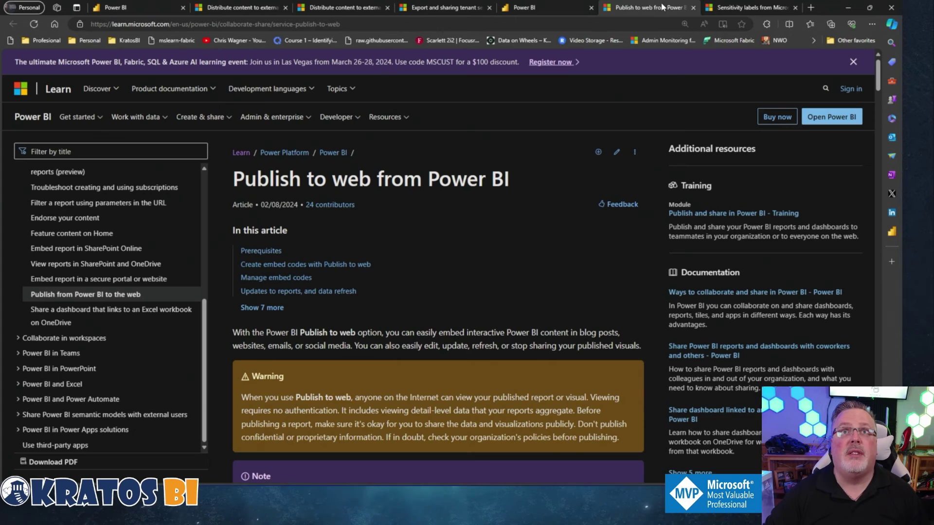
Step: Open the Microsoft Learn article on sensitivity labels and protection on exported data
left_click(750, 10)
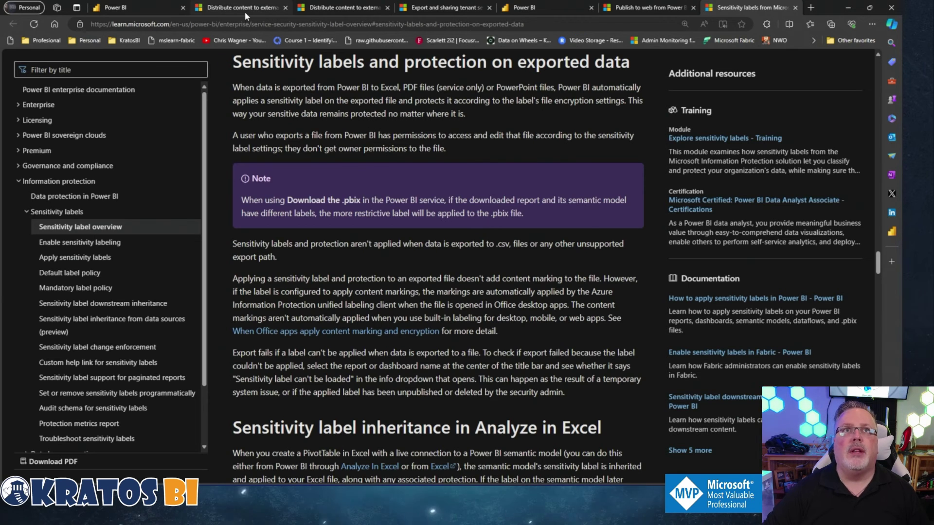
left_click(150, 8)
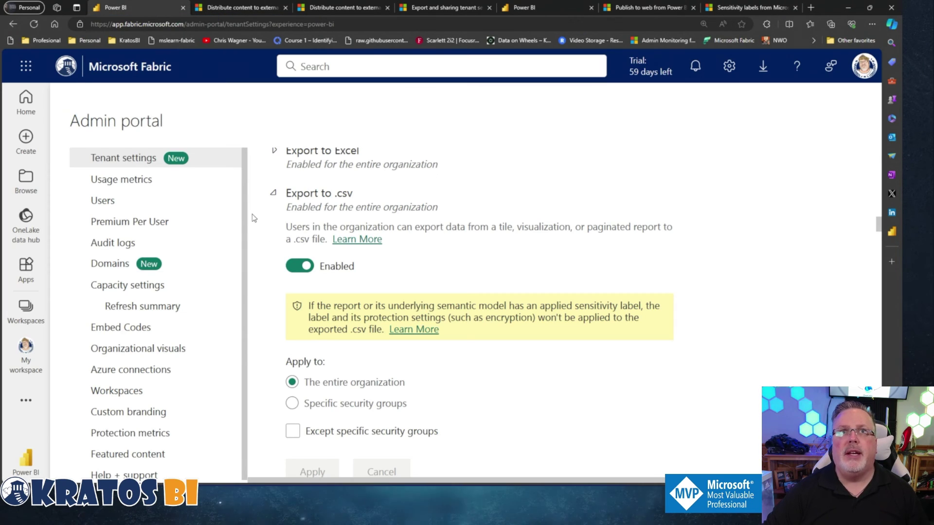